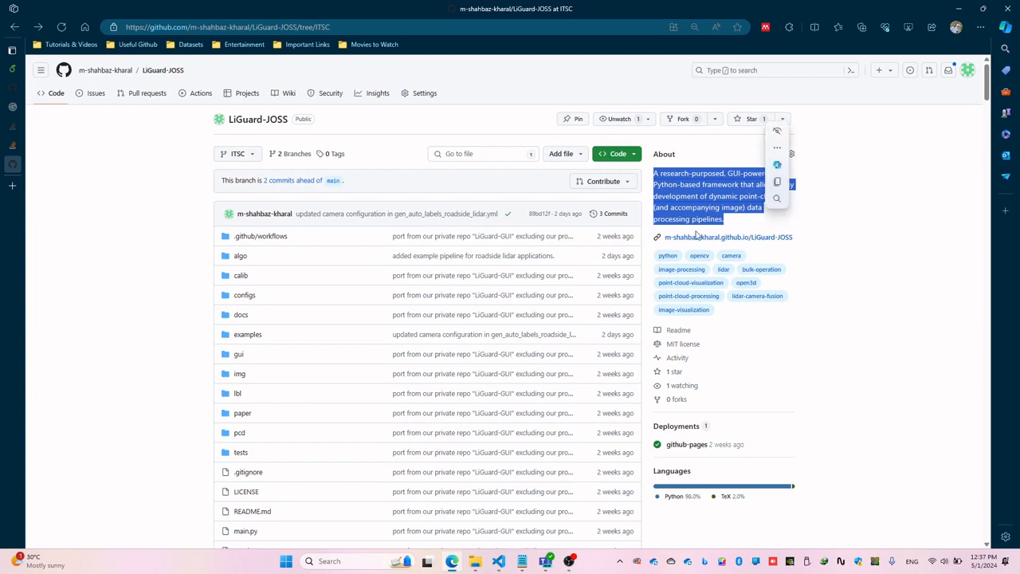
Step: Review the README's installation commands for creating the conda environment, cloning the repository and installing the requirements
scroll(116, 333, down, 6)
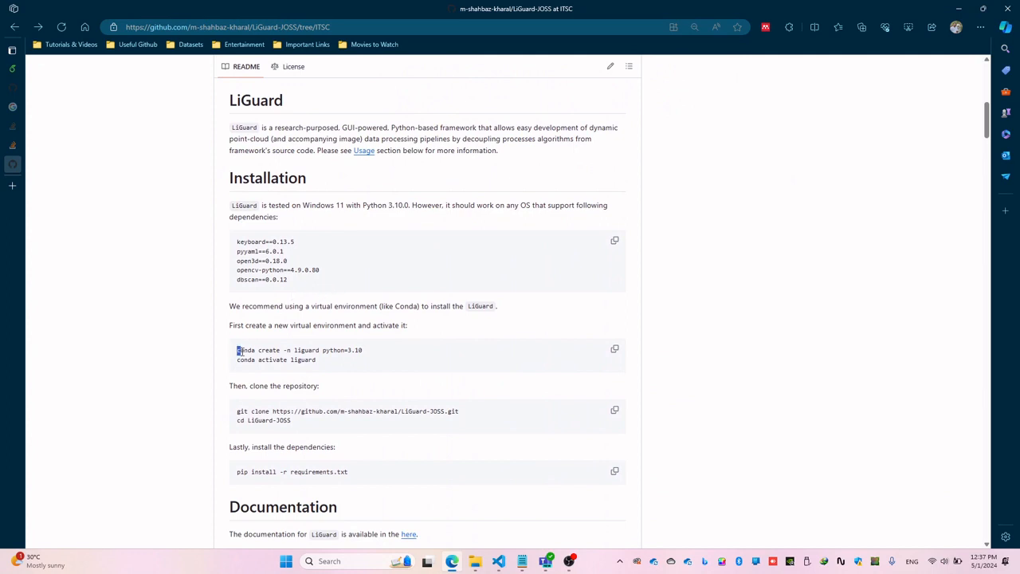
drag(238, 351, 332, 369)
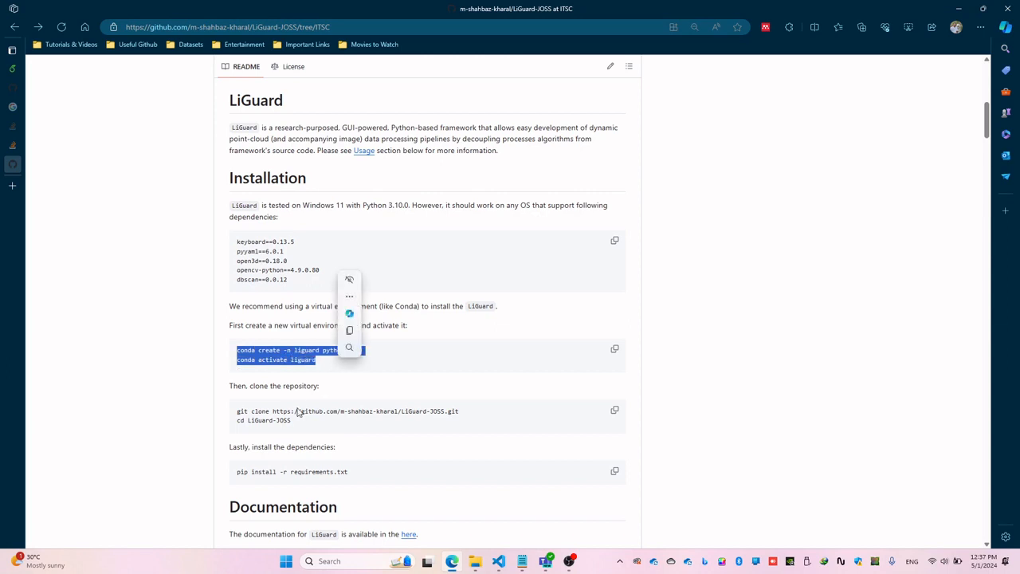
drag(298, 422, 236, 415)
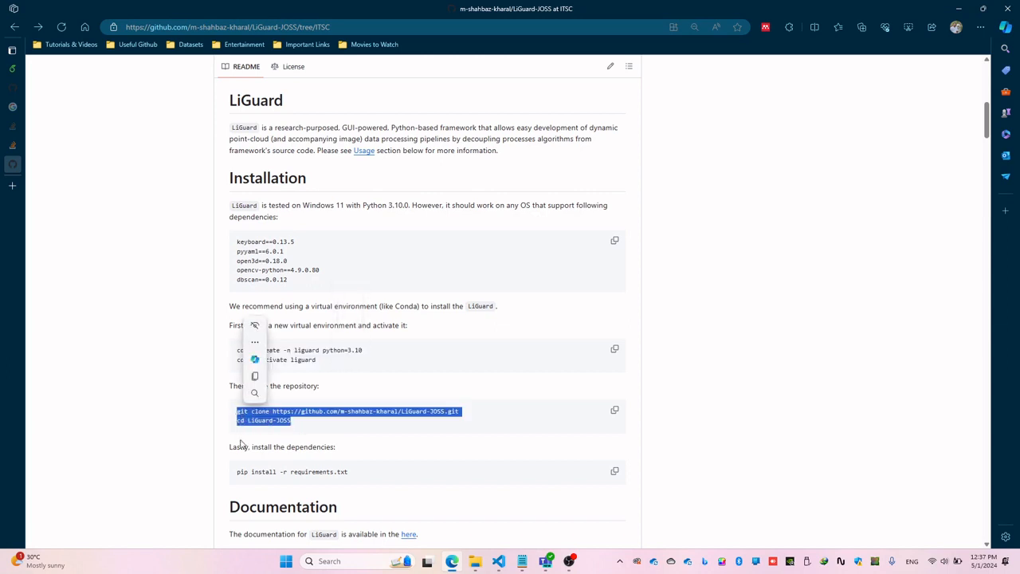
drag(237, 473, 354, 476)
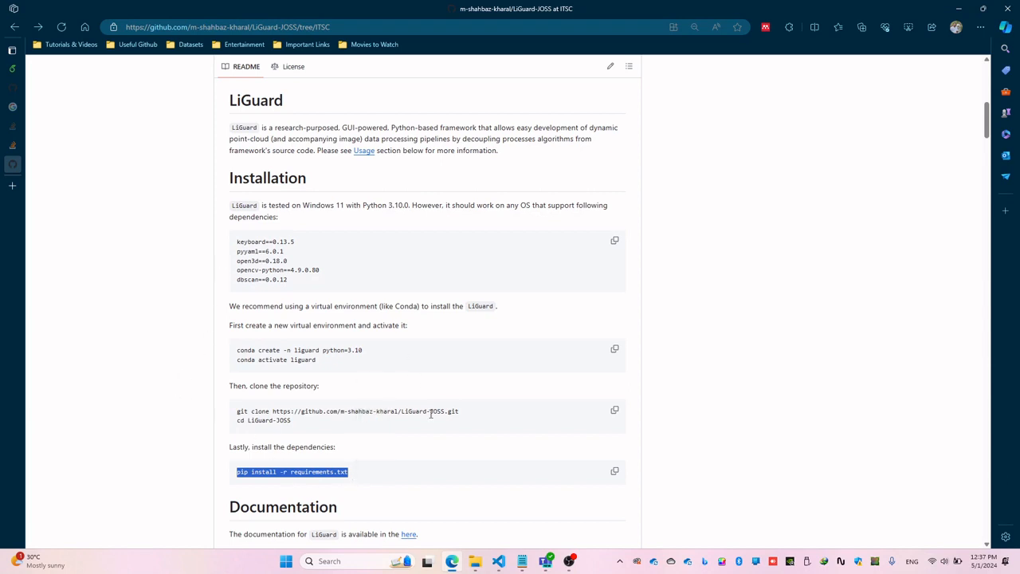
Step: Switch to the LiGuard-JOSS project in VS Code and run python main.py in a new terminal
mouse_move(498, 561)
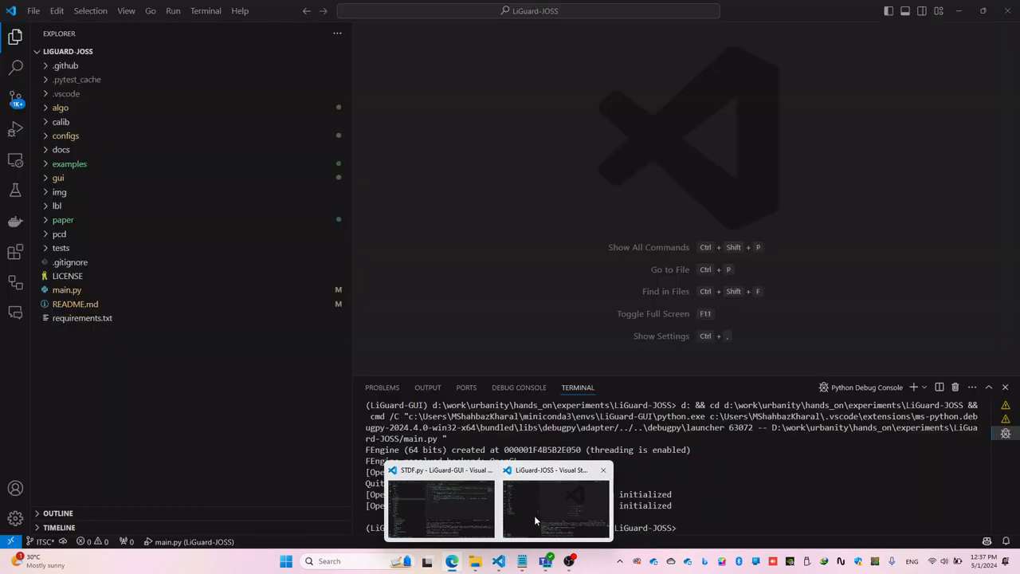
click(535, 521)
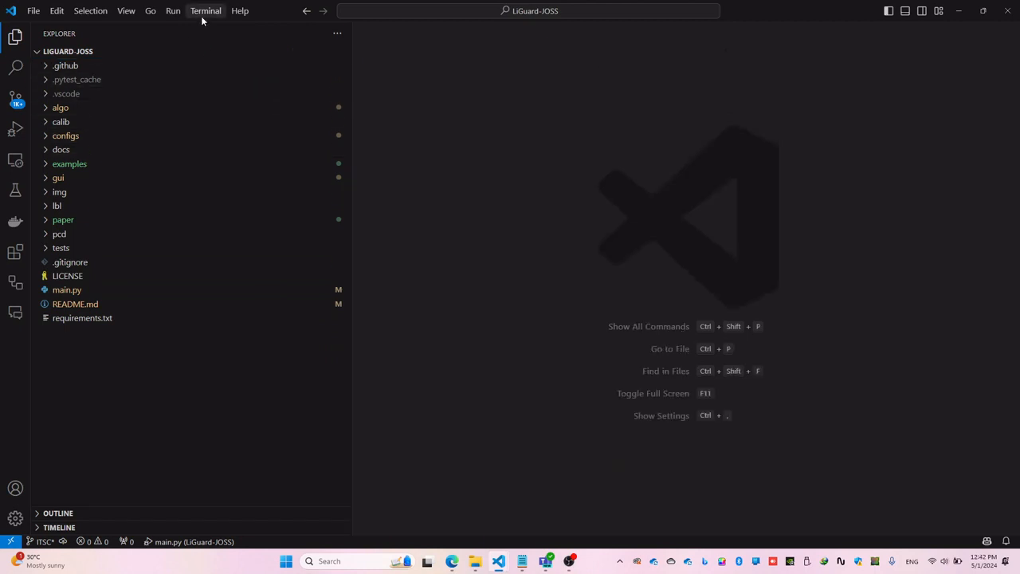
click(204, 18)
click(209, 27)
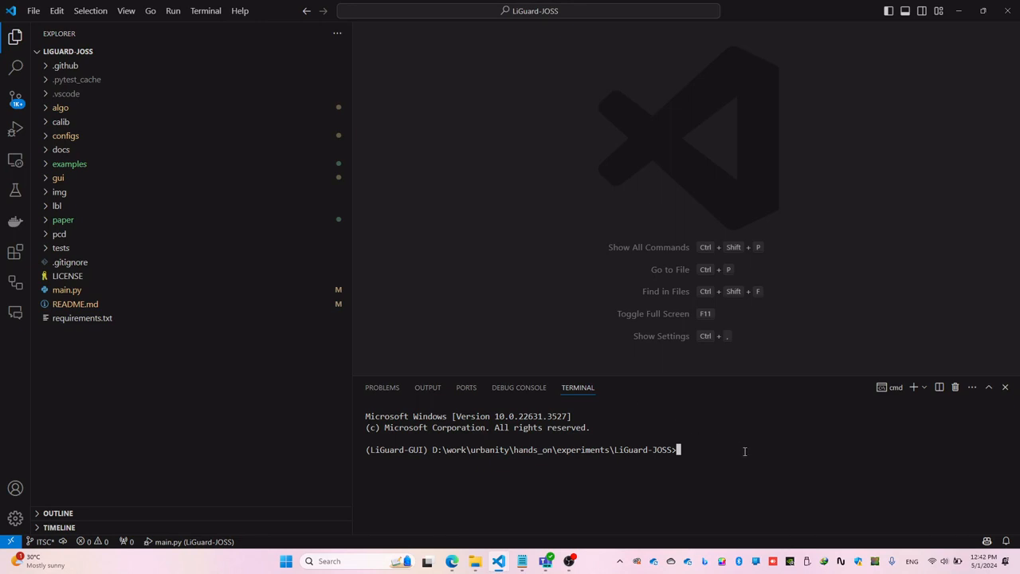
text(python main.py)
key(Return)
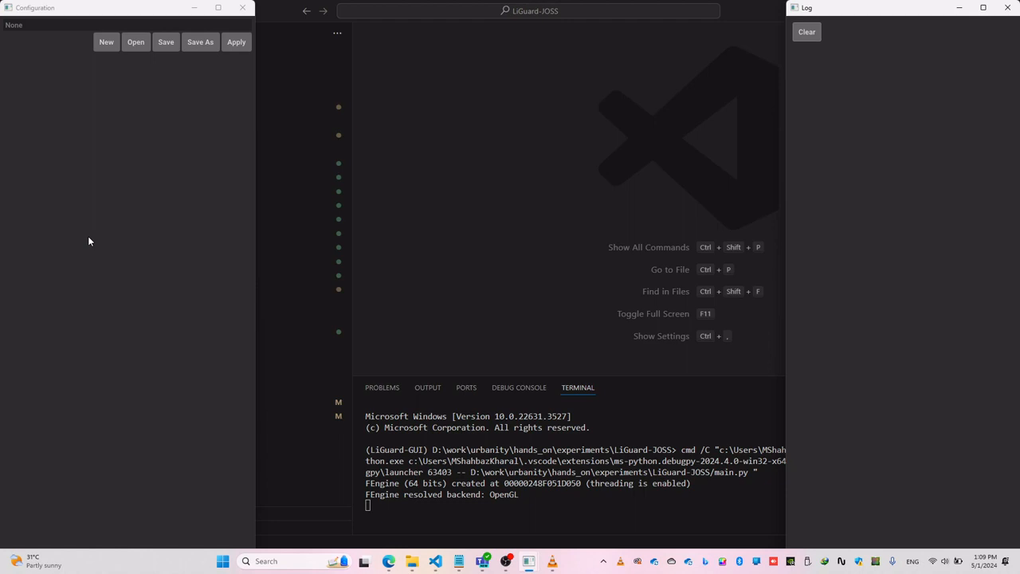
Step: Show the velodyne files in the project's kitti example data, and create a new configuration in the LiGuard Configuration window
click(289, 447)
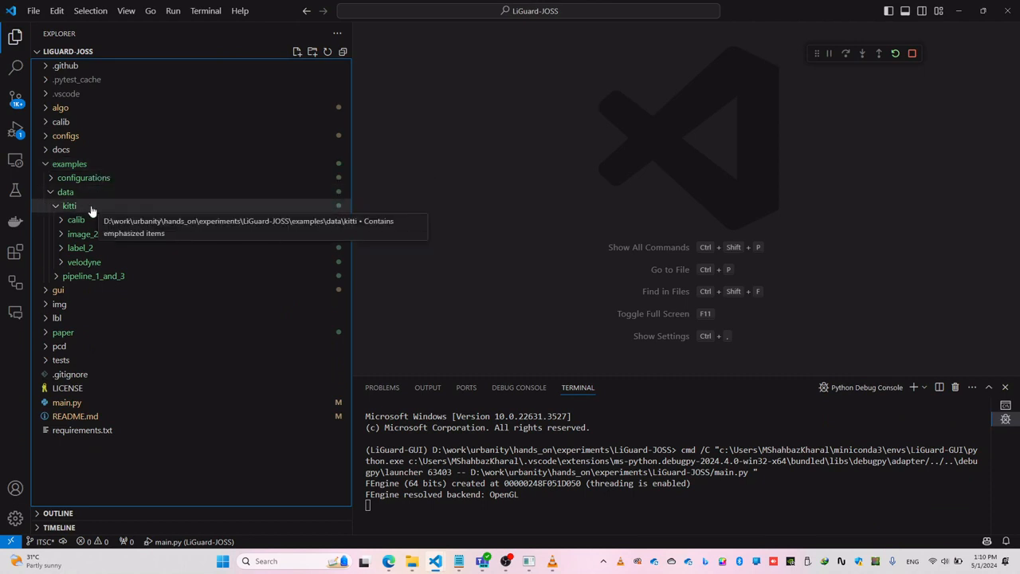
click(61, 263)
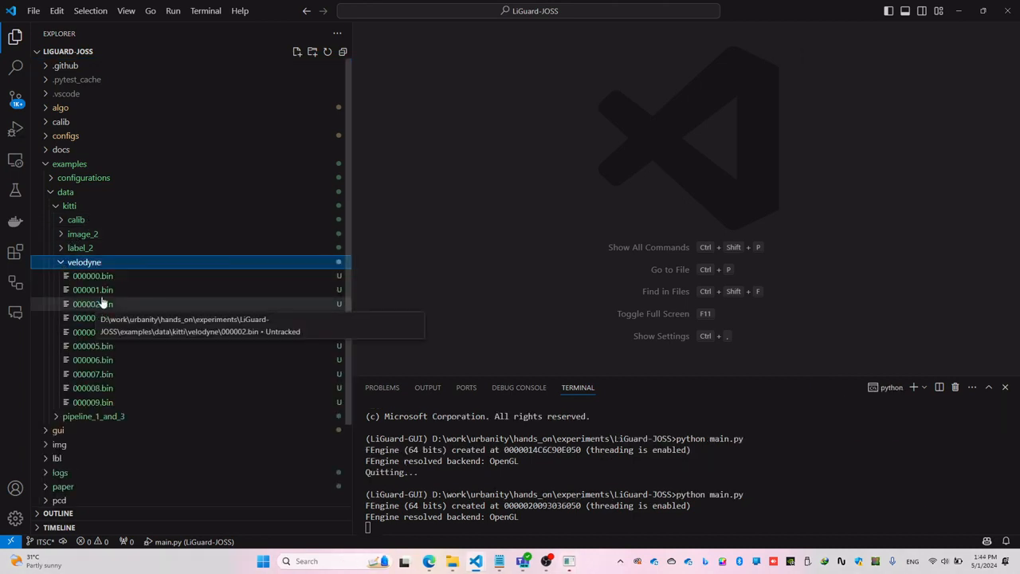
click(568, 561)
click(544, 520)
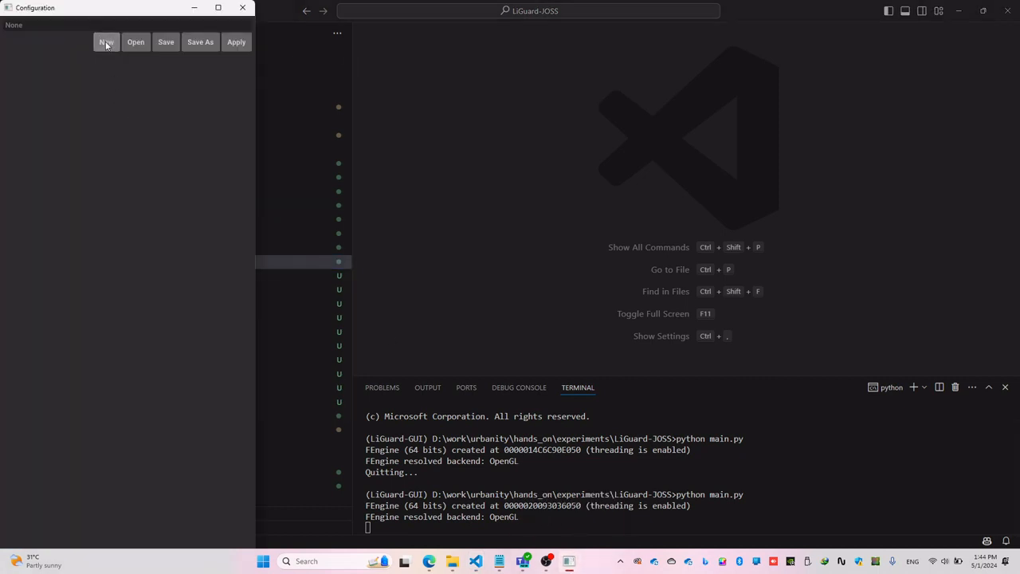
click(106, 43)
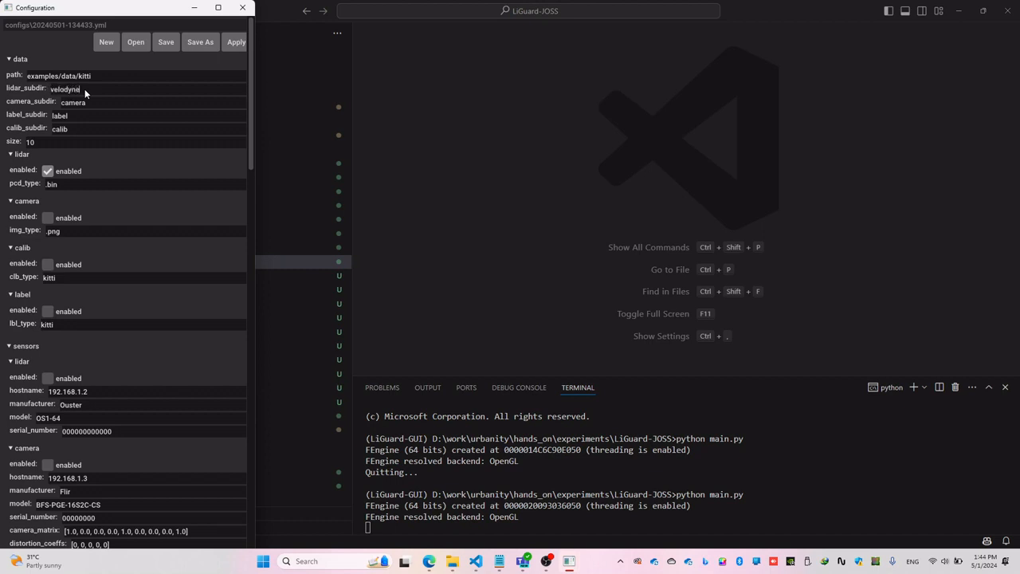
Step: Set the configuration's camera_subdir to image_2 and its label_subdir to label_2, matching the kitti folder names
drag(140, 14, 322, 32)
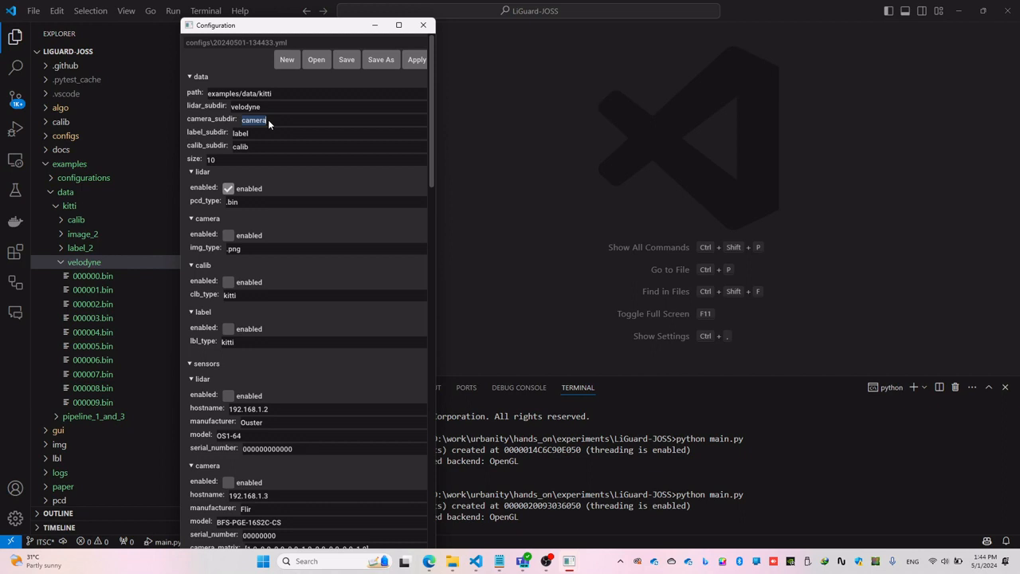
text(_2)
key(Tab)
text(_2)
drag(275, 31, 97, 18)
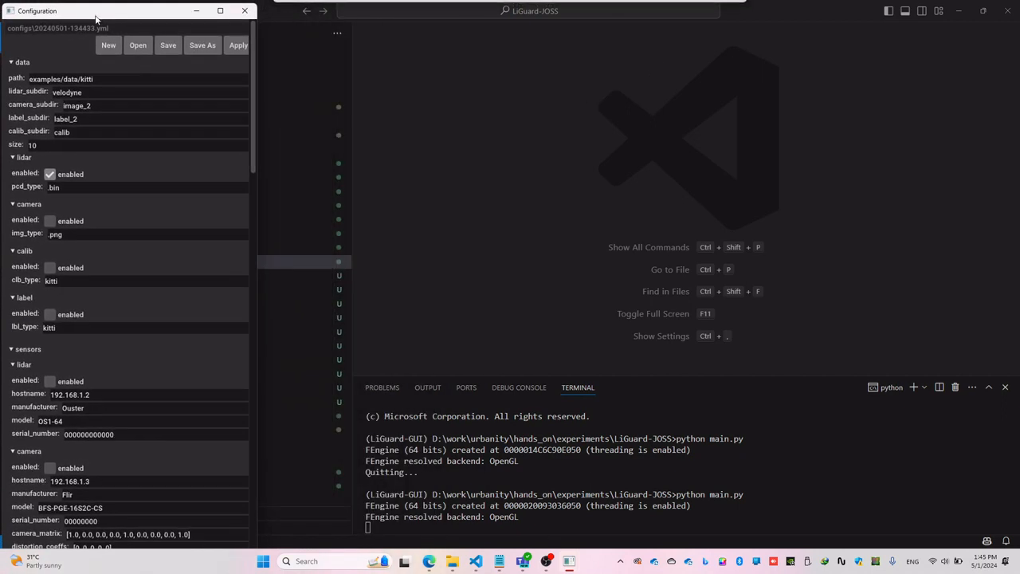
Step: Enable the camera, calib and label inputs in the data section
click(50, 222)
click(50, 269)
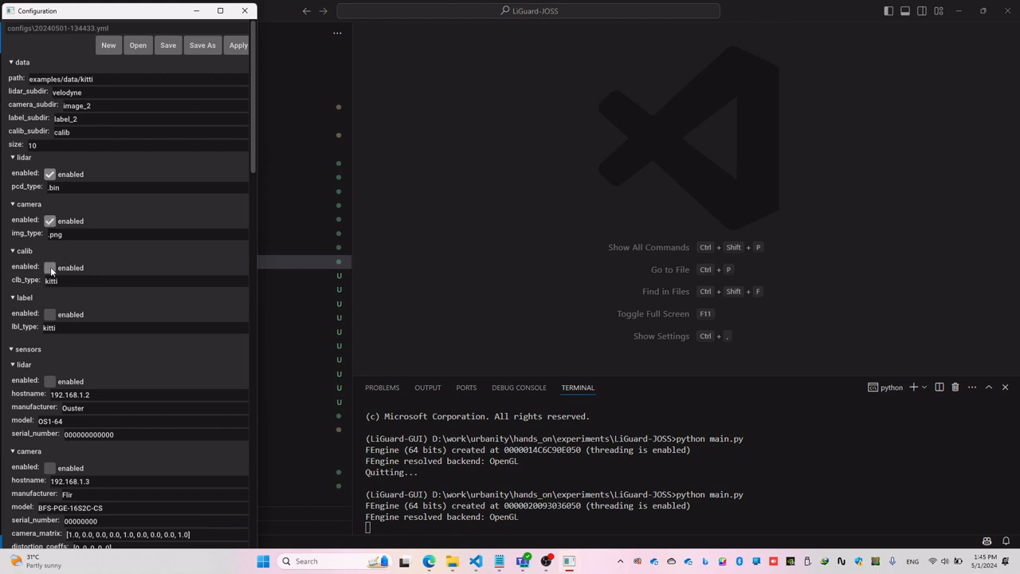
click(50, 315)
Step: Collapse the sensors and proc sections and check the visualization settings
scroll(137, 294, down, 2)
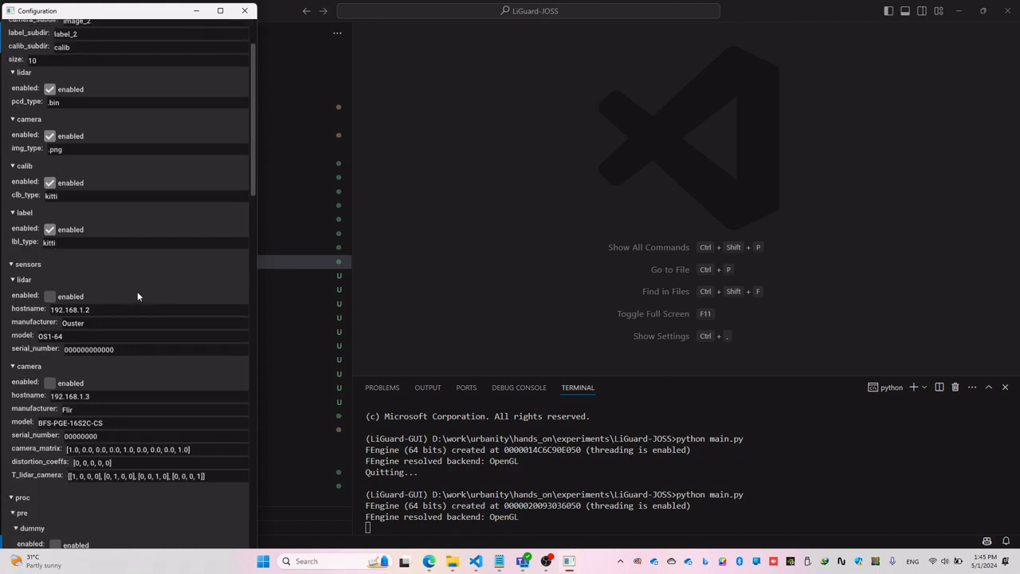
click(10, 266)
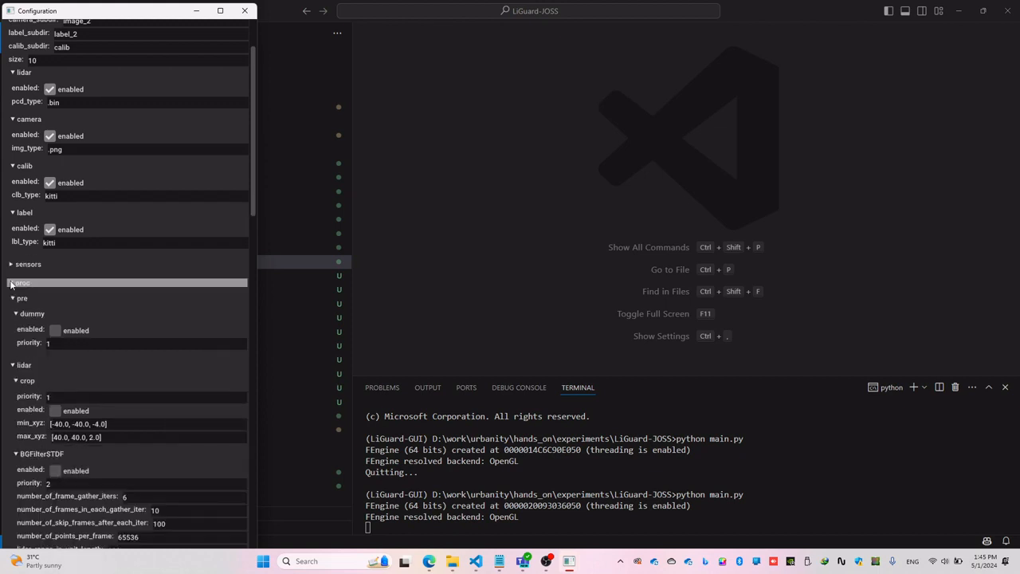
click(10, 285)
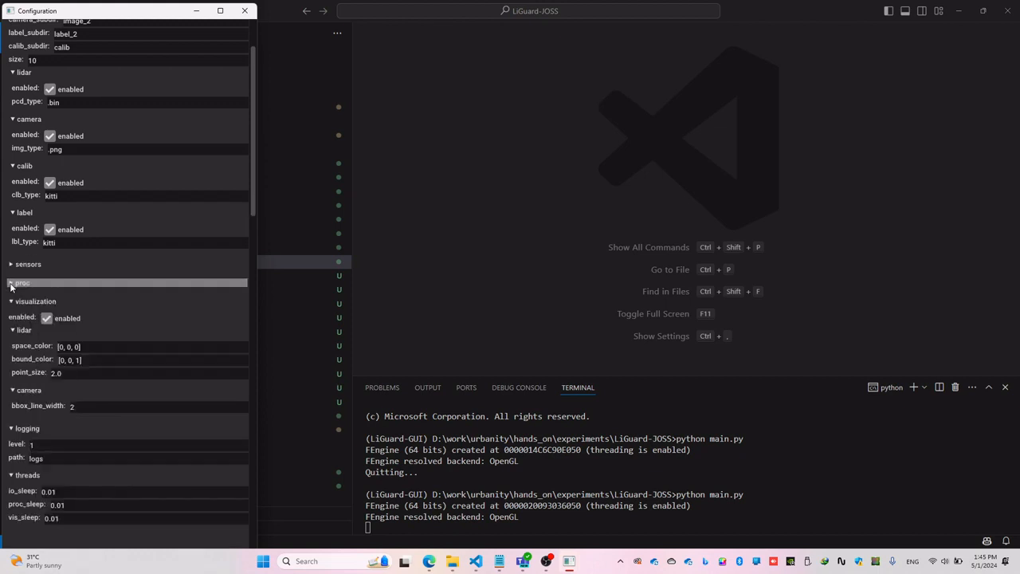
scroll(10, 287, up, 1)
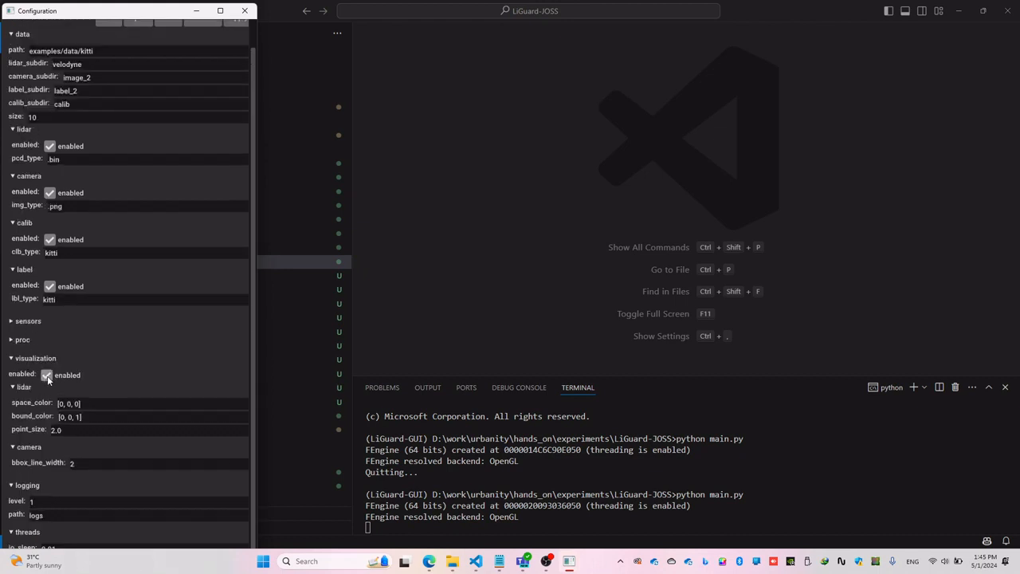
scroll(145, 321, up, 1)
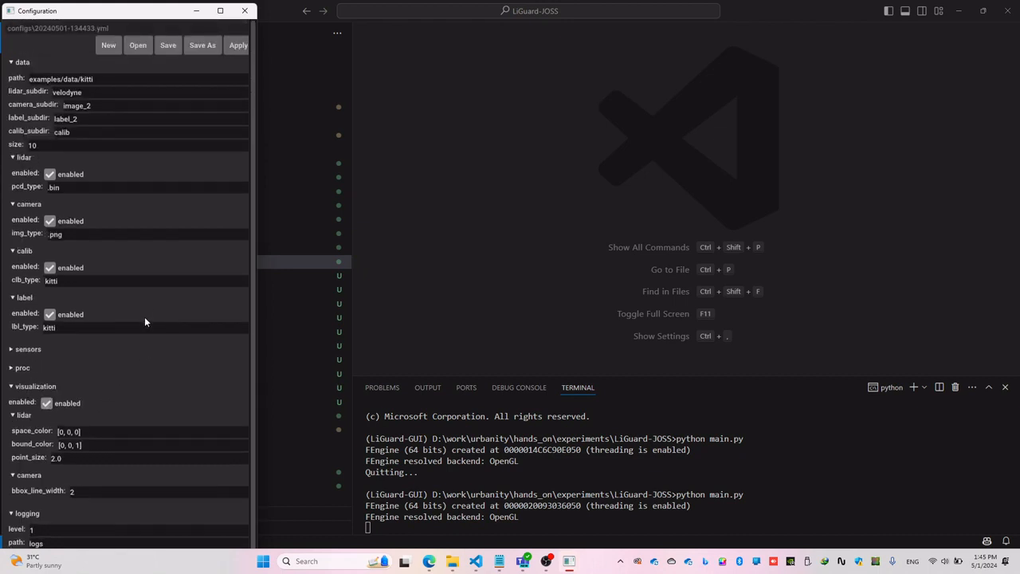
Step: Save the configuration as vis_kitti in the LiGuard-JOSS folder
click(202, 46)
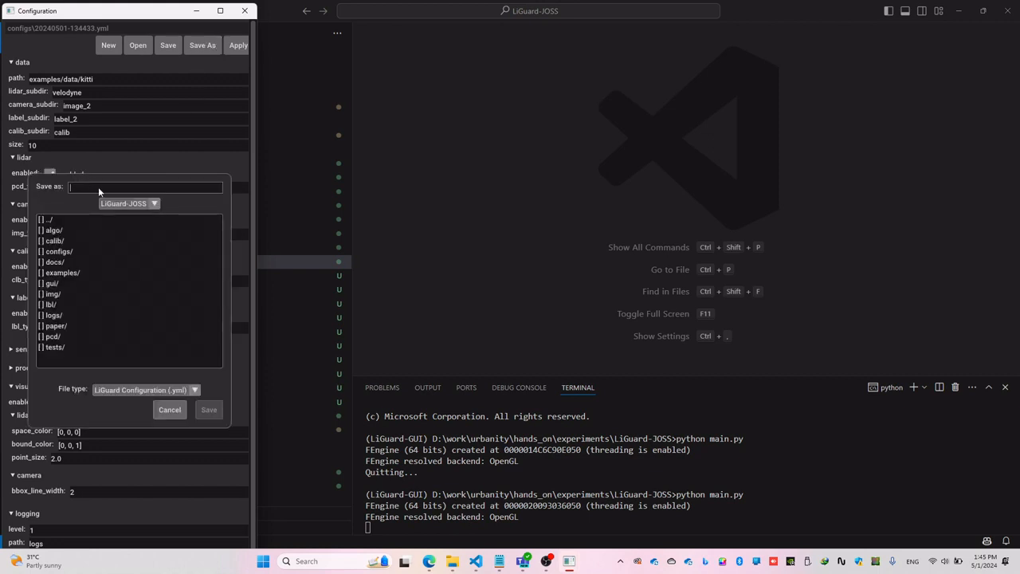
text(vis_kitti)
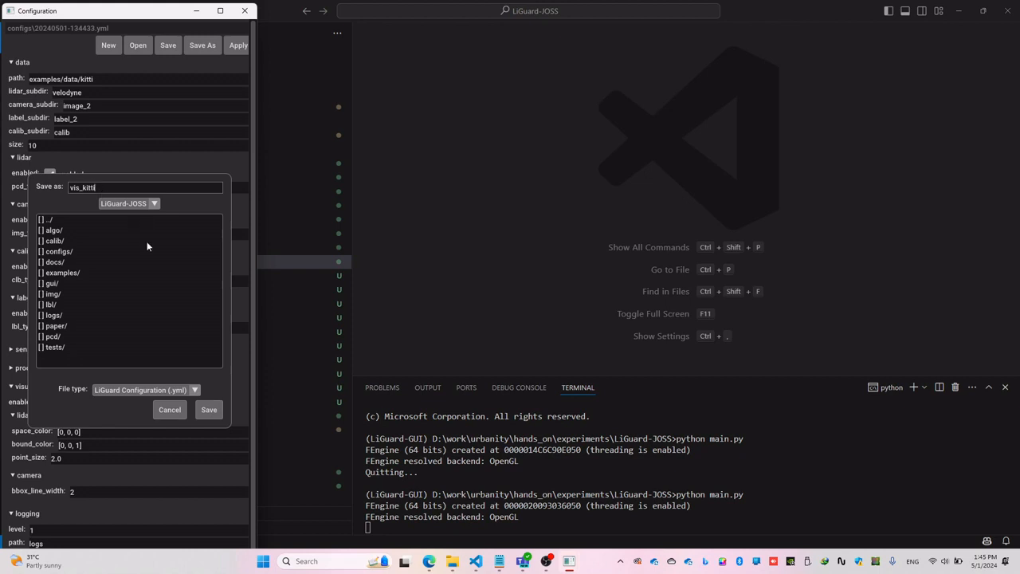
click(208, 411)
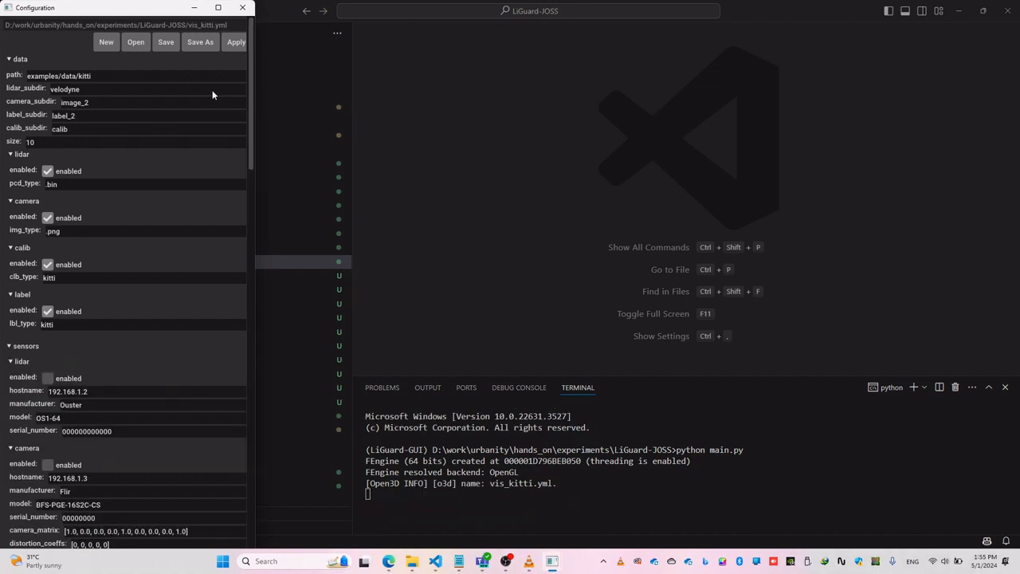
Step: Apply the configuration and view the Image Feed at full size, restoring its window size after inspection
click(235, 42)
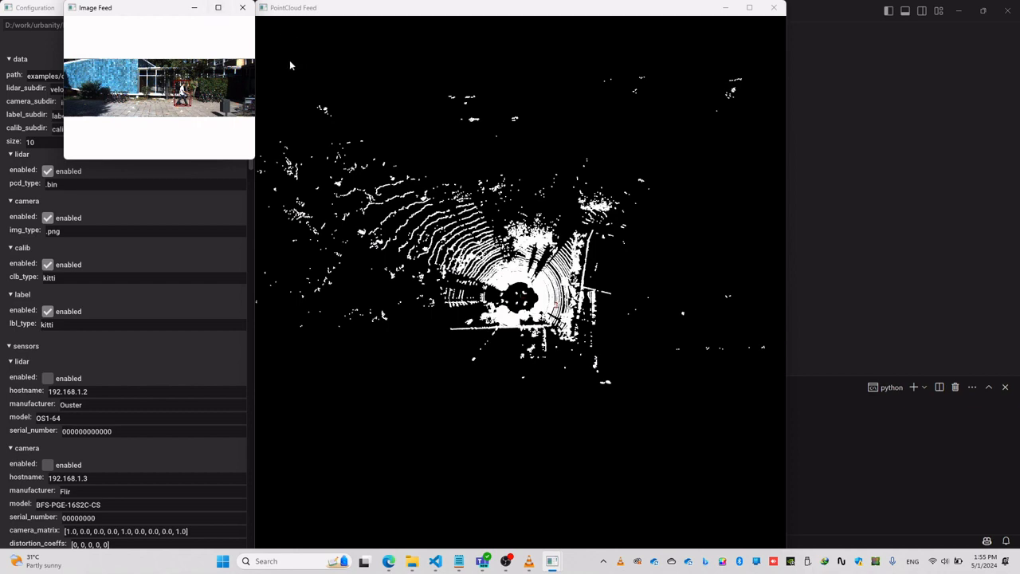
click(217, 7)
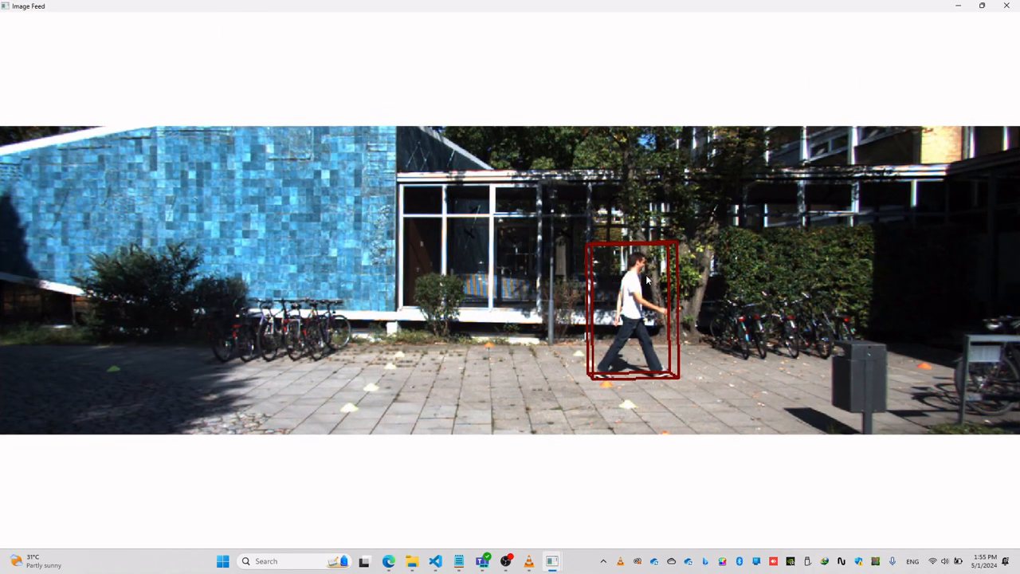
click(982, 6)
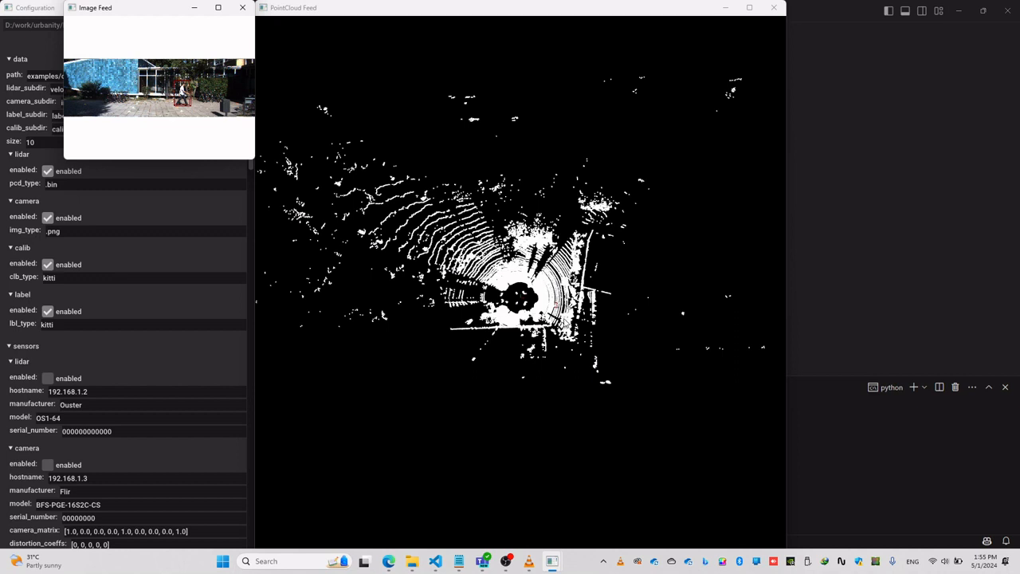
Step: Examine the lidar scan and the labelled pedestrian's bounding box from closer and tilted viewpoints in the PointCloud Feed
scroll(518, 295, up, 5)
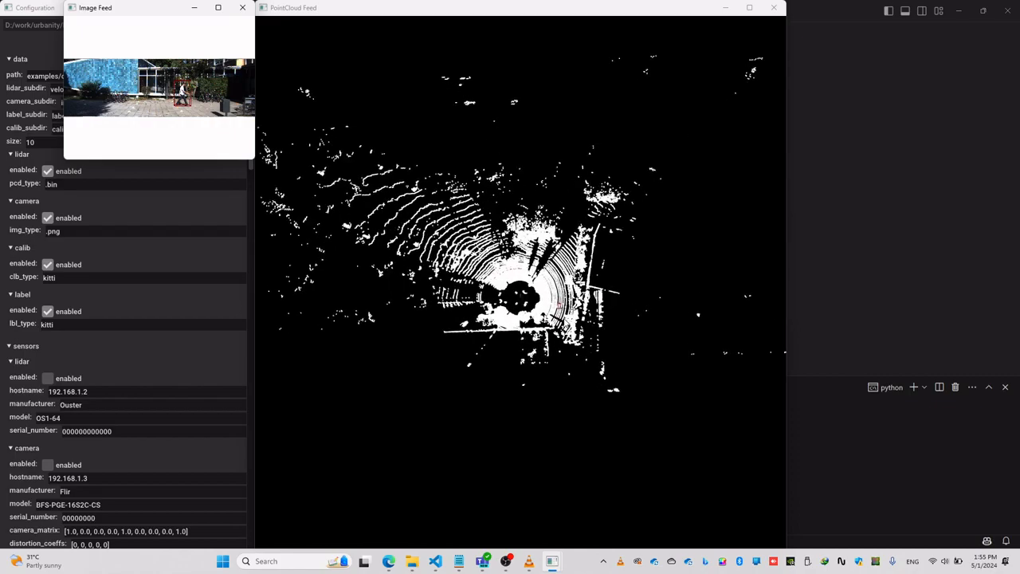
scroll(565, 319, up, 3)
scroll(565, 319, down, 7)
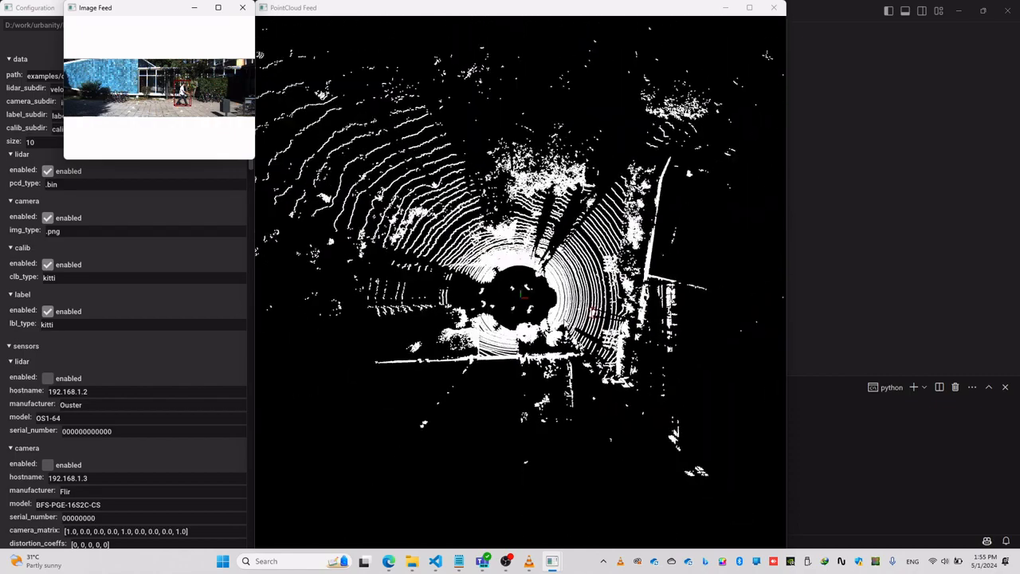
drag(565, 320, 533, 292)
scroll(542, 291, up, 2)
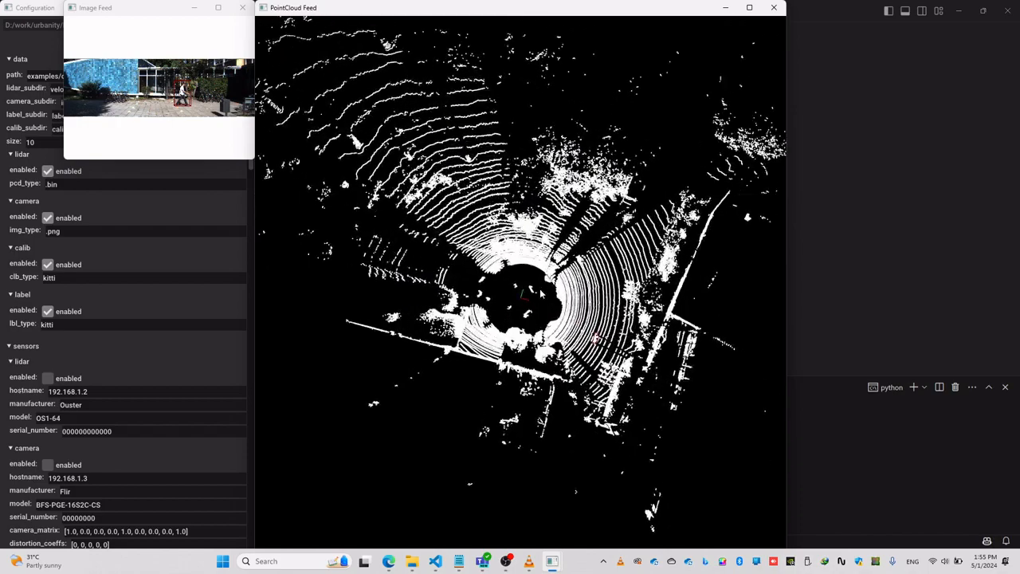
middle_drag(550, 277, 529, 261)
drag(530, 265, 551, 206)
scroll(551, 205, up, 4)
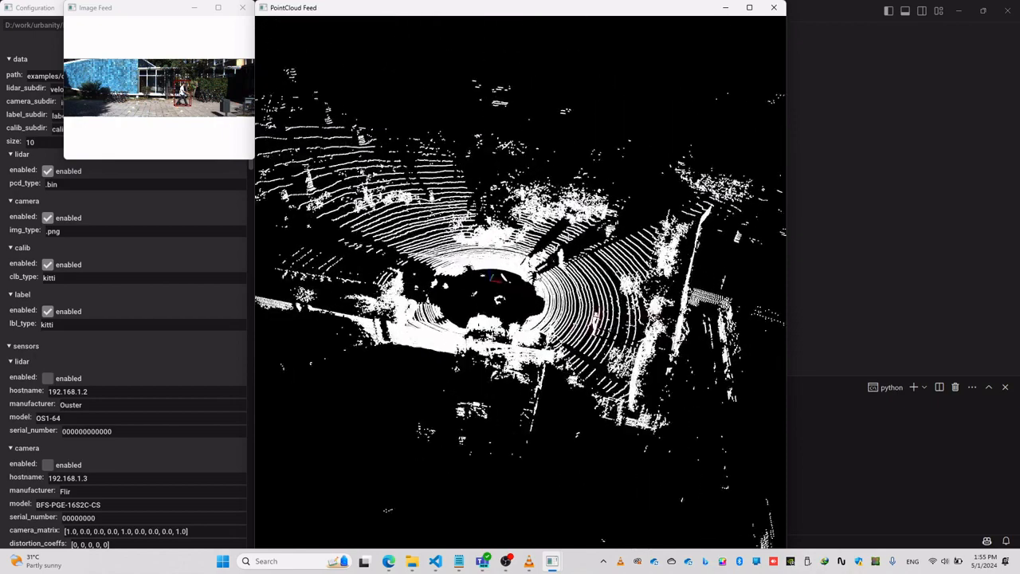
middle_drag(552, 206, 594, 174)
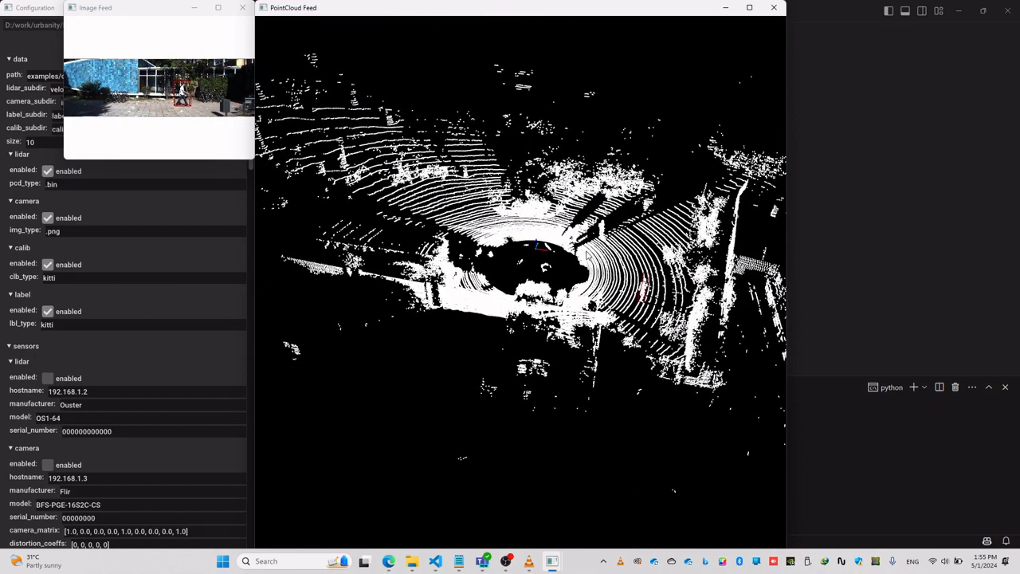